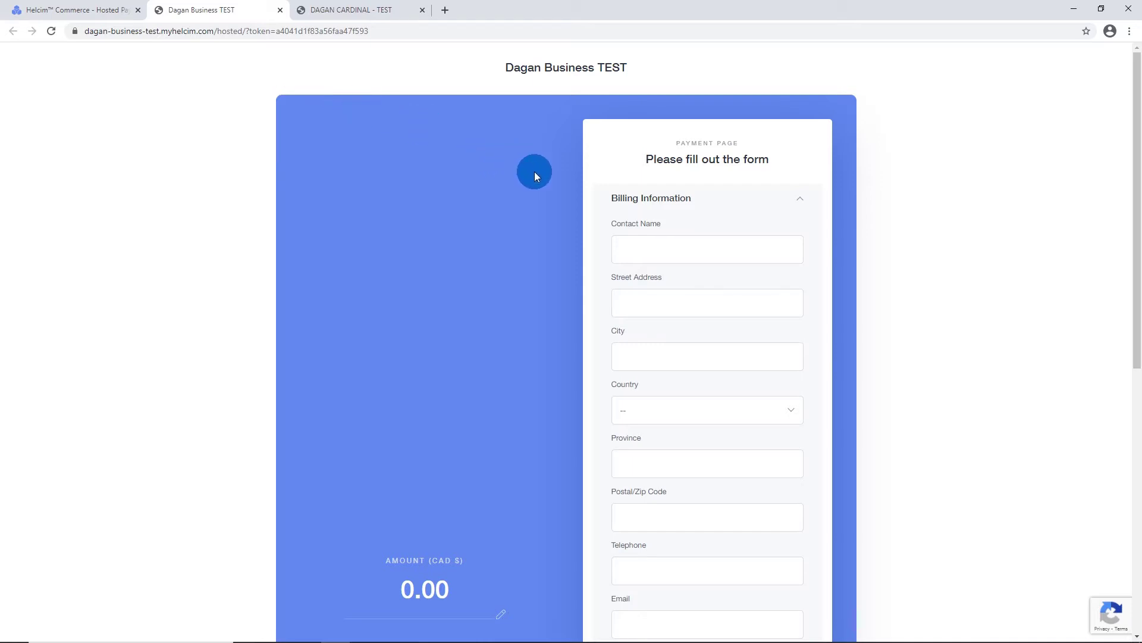
On the tuba payment form, collapse Billing Information and expand Additional Information to show Invoice ID
scroll(559, 199, down, 1)
scroll(559, 199, down, 1)
scroll(558, 198, down, 2)
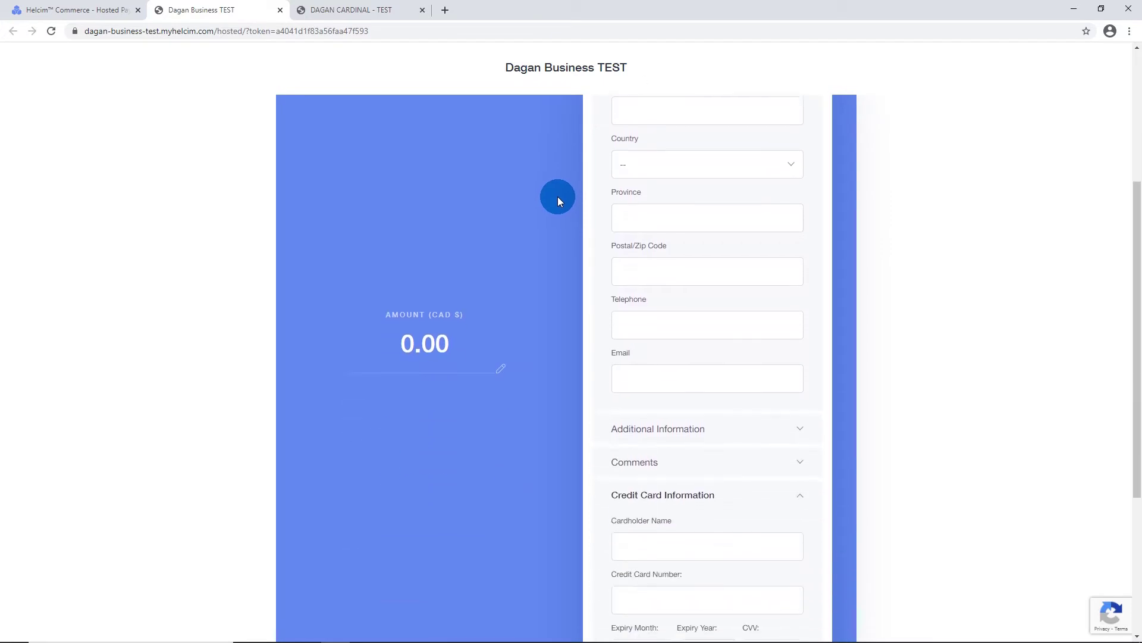
scroll(558, 197, down, 1)
scroll(558, 197, down, 2)
scroll(557, 196, down, 1)
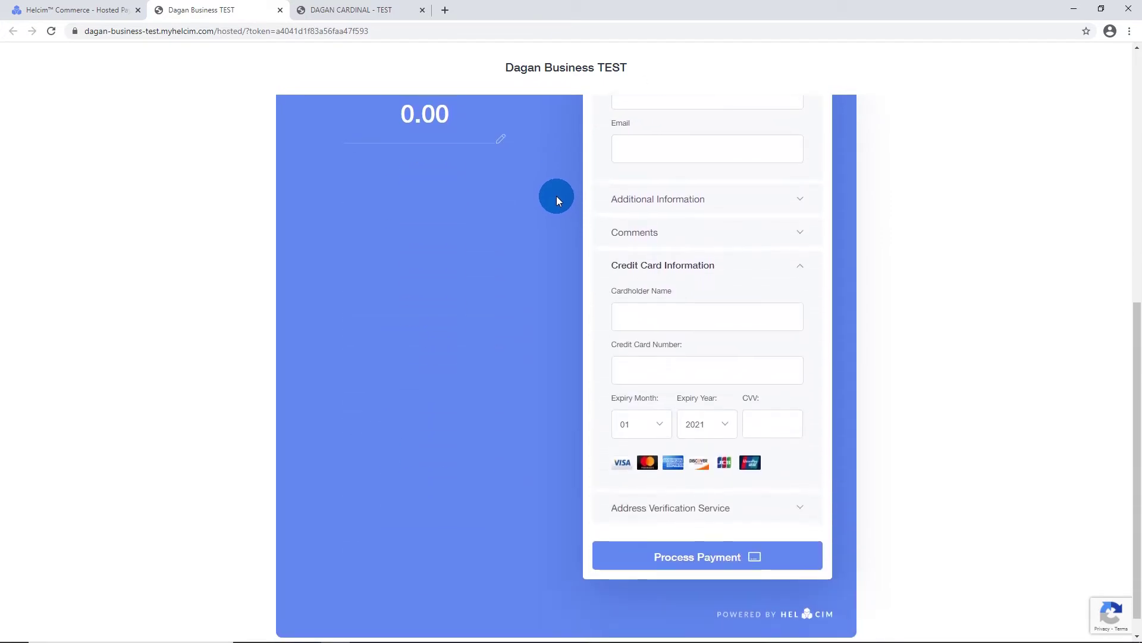
scroll(557, 199, up, 2)
scroll(557, 198, up, 2)
scroll(557, 198, up, 2)
scroll(557, 198, up, 2)
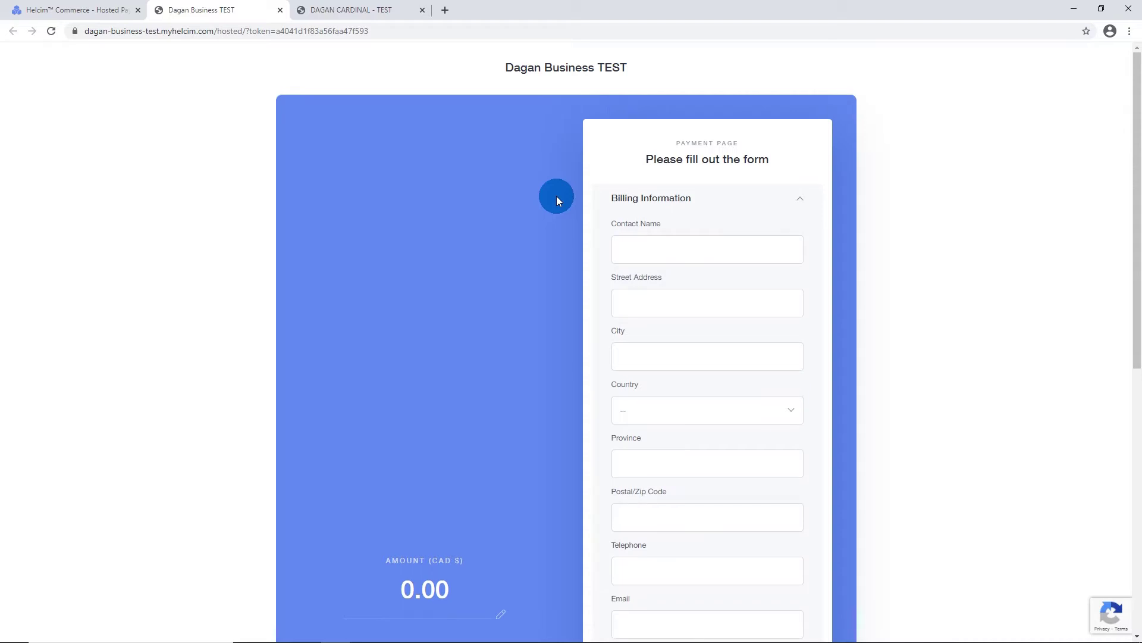
click(682, 204)
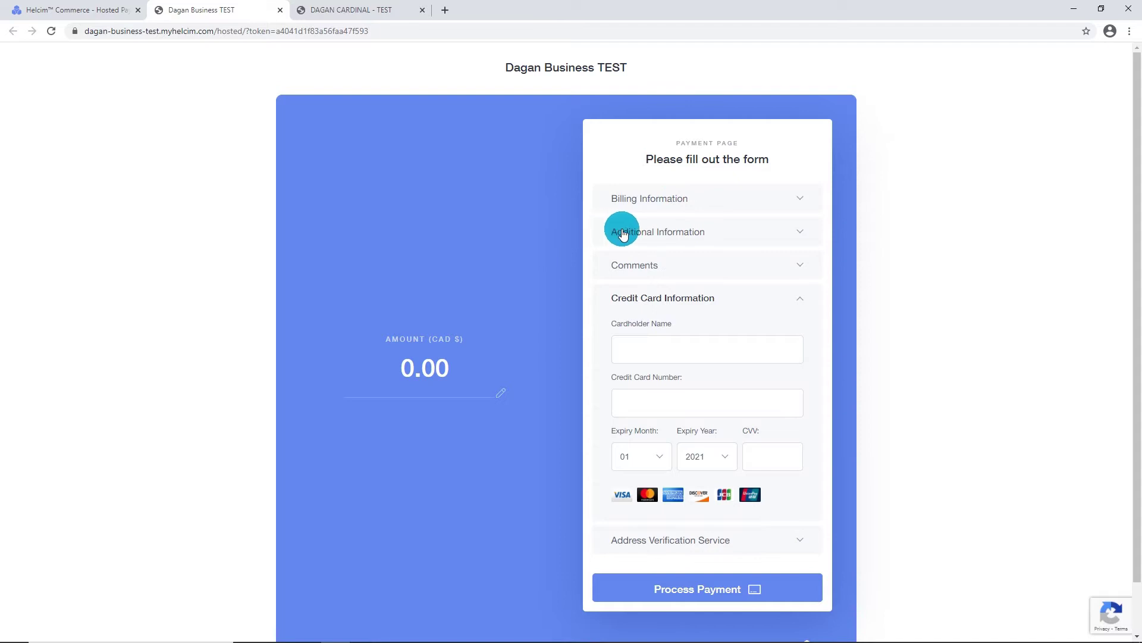
click(623, 232)
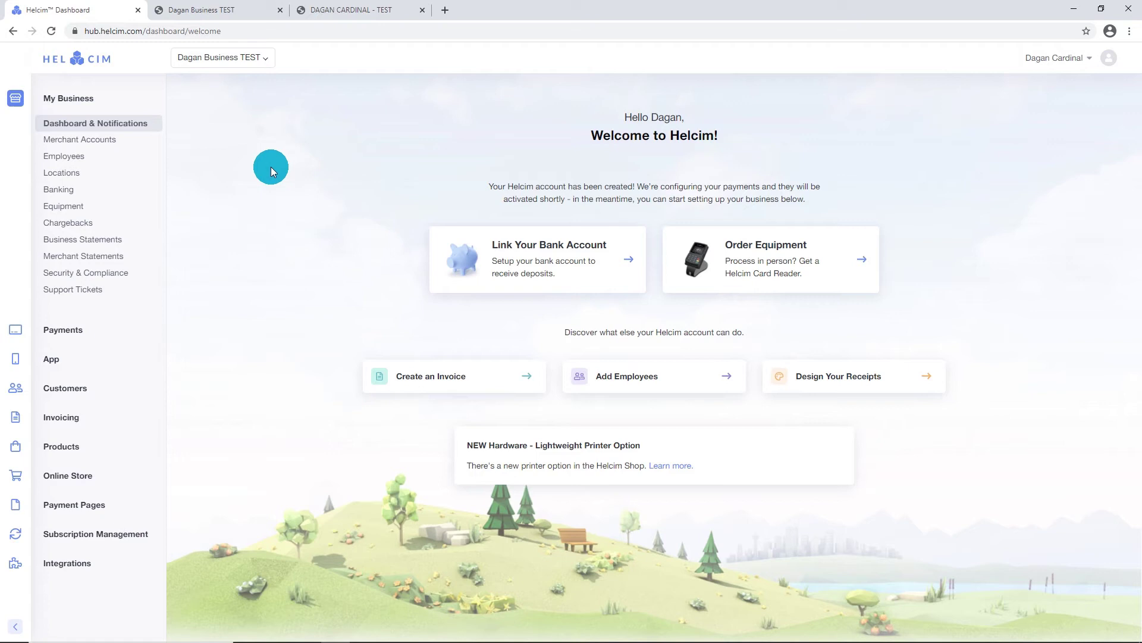
Create a Shopping Cart payment page from a template, named Shopping Cart Page #2
click(87, 504)
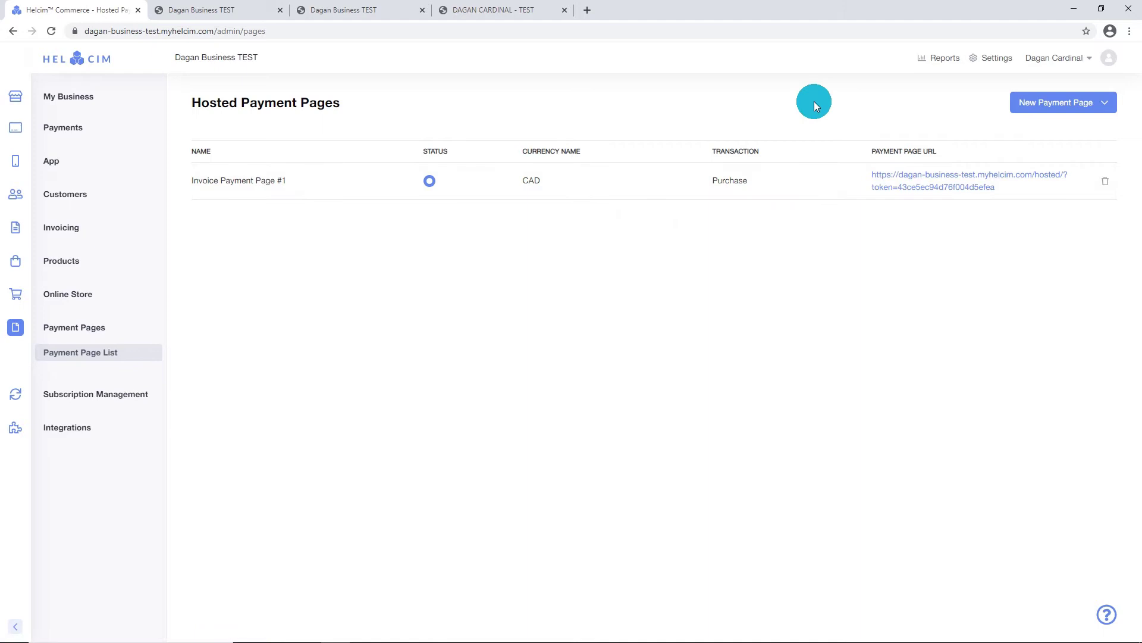
click(1071, 107)
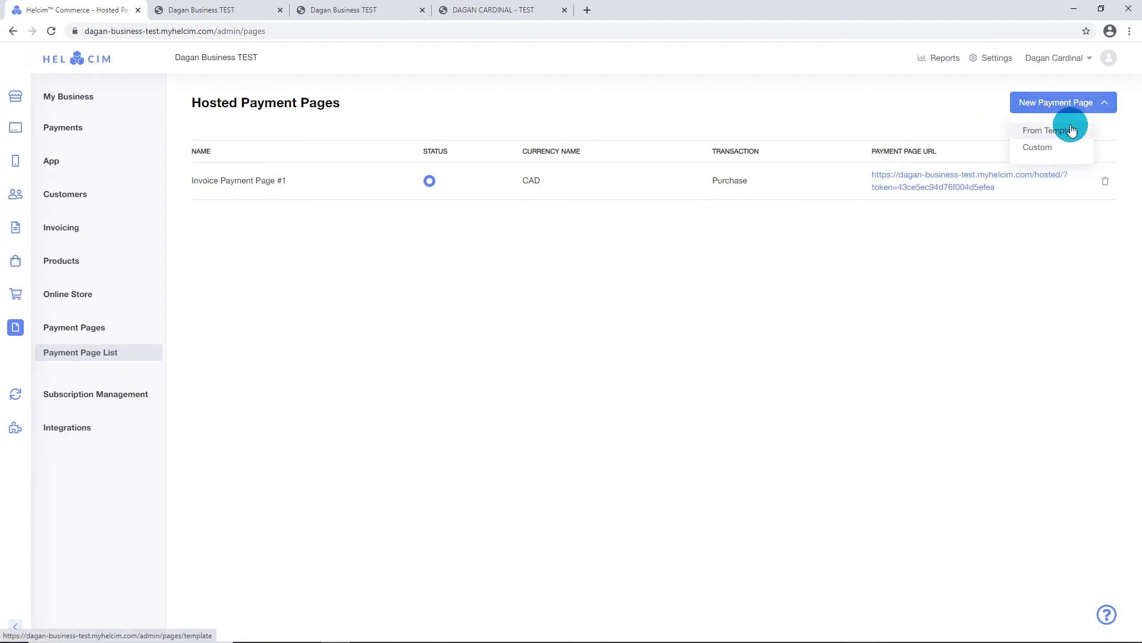
click(1071, 129)
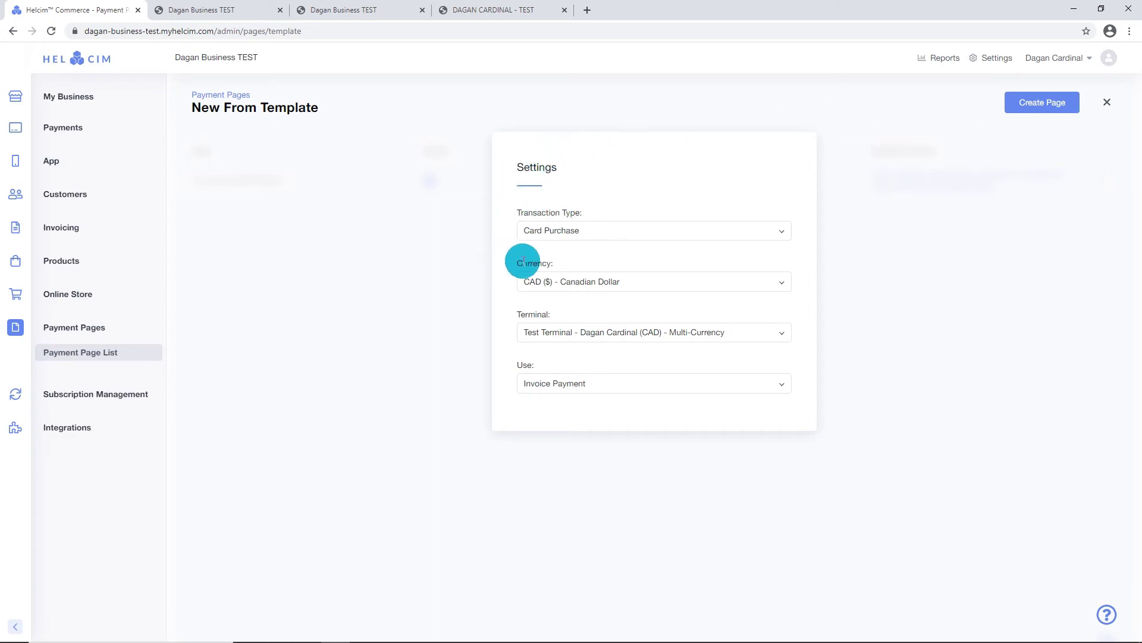
click(534, 389)
click(552, 430)
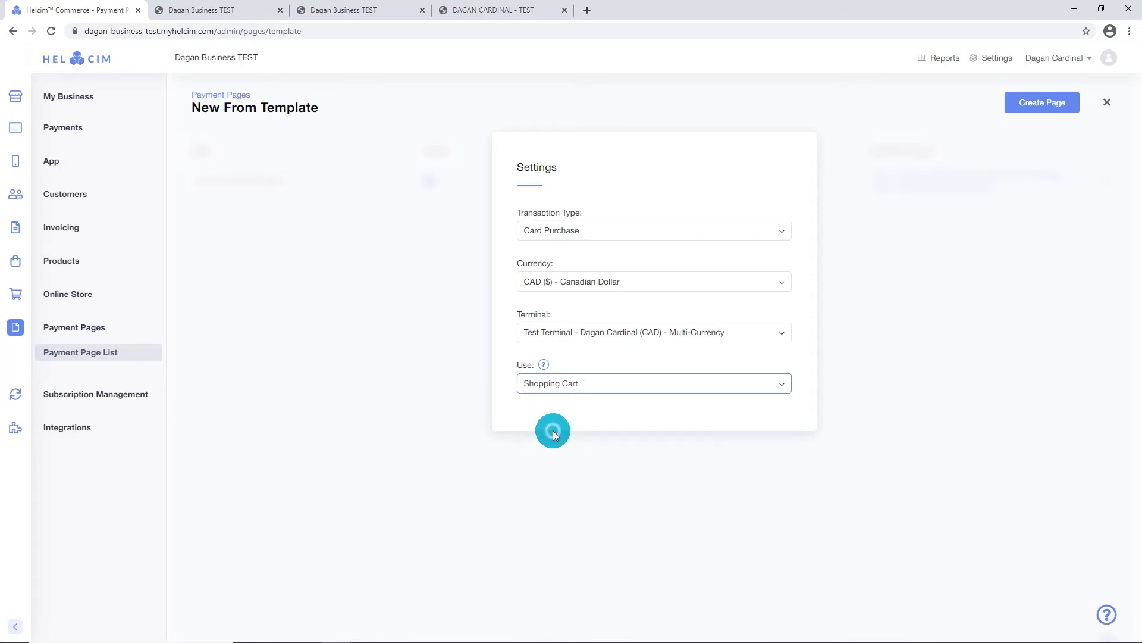
click(1057, 103)
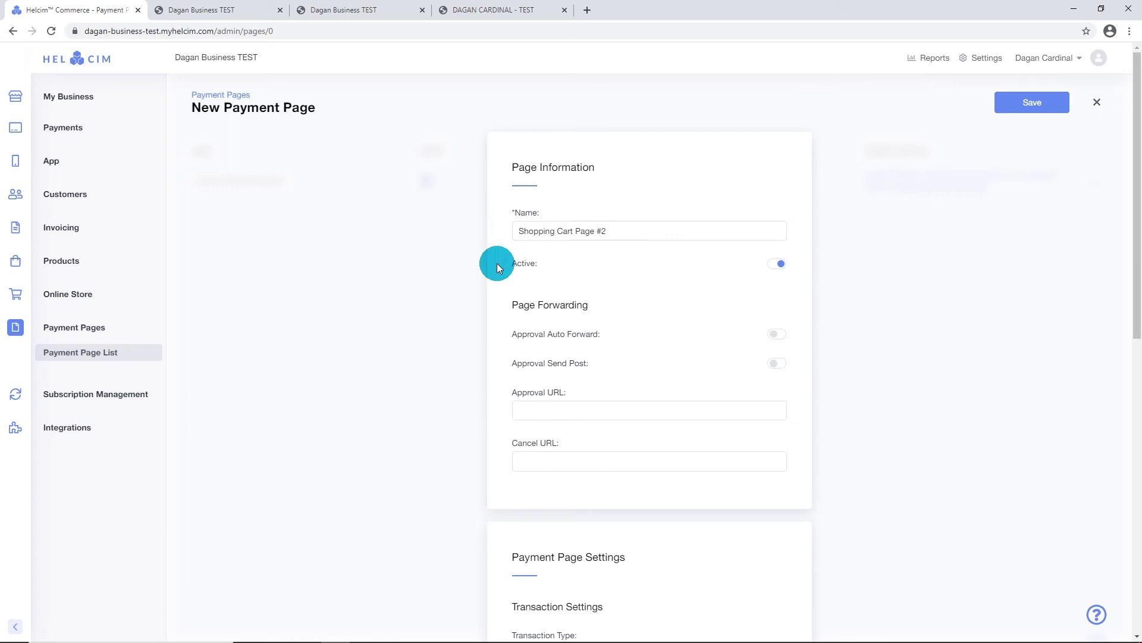
scroll(521, 268, down, 5)
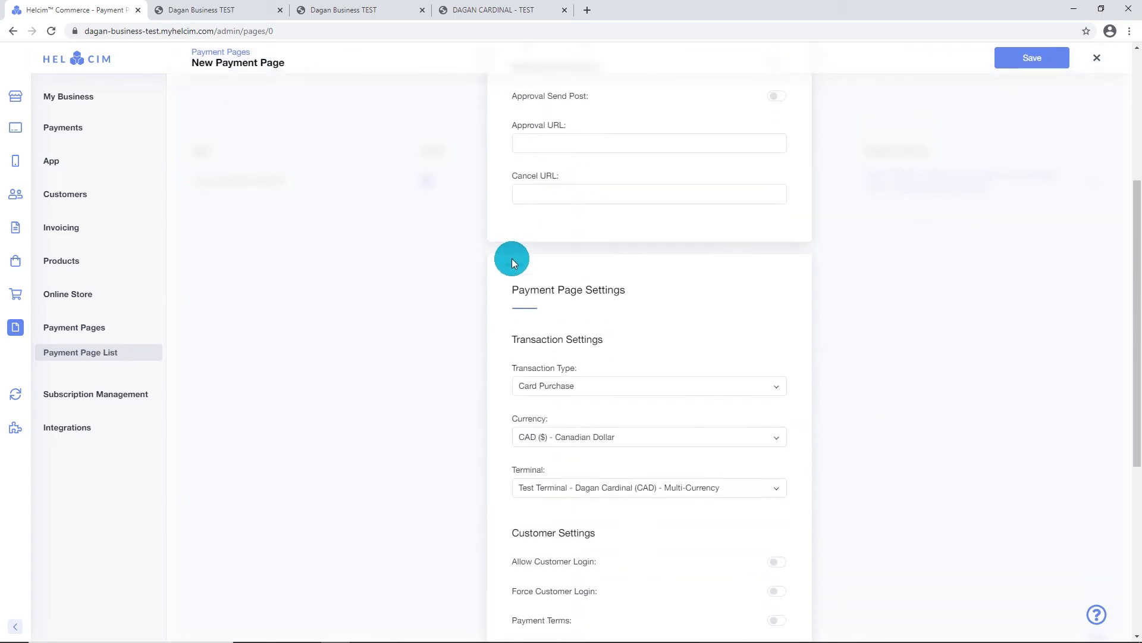
scroll(512, 259, down, 1)
scroll(509, 256, down, 1)
scroll(505, 252, down, 2)
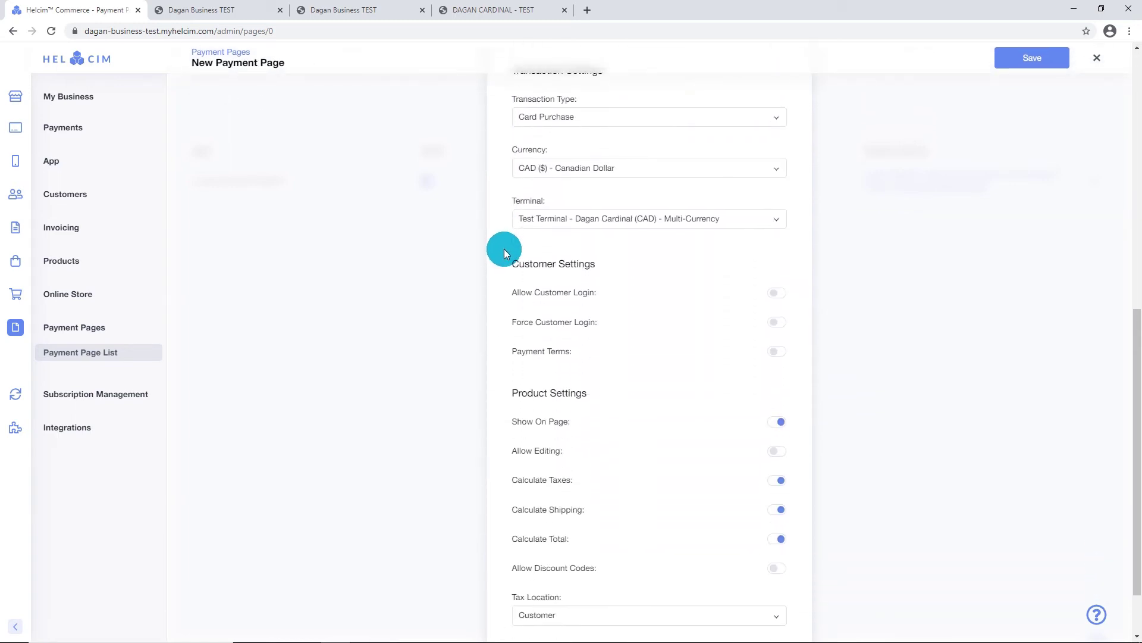
scroll(505, 253, down, 1)
scroll(504, 285, down, 1)
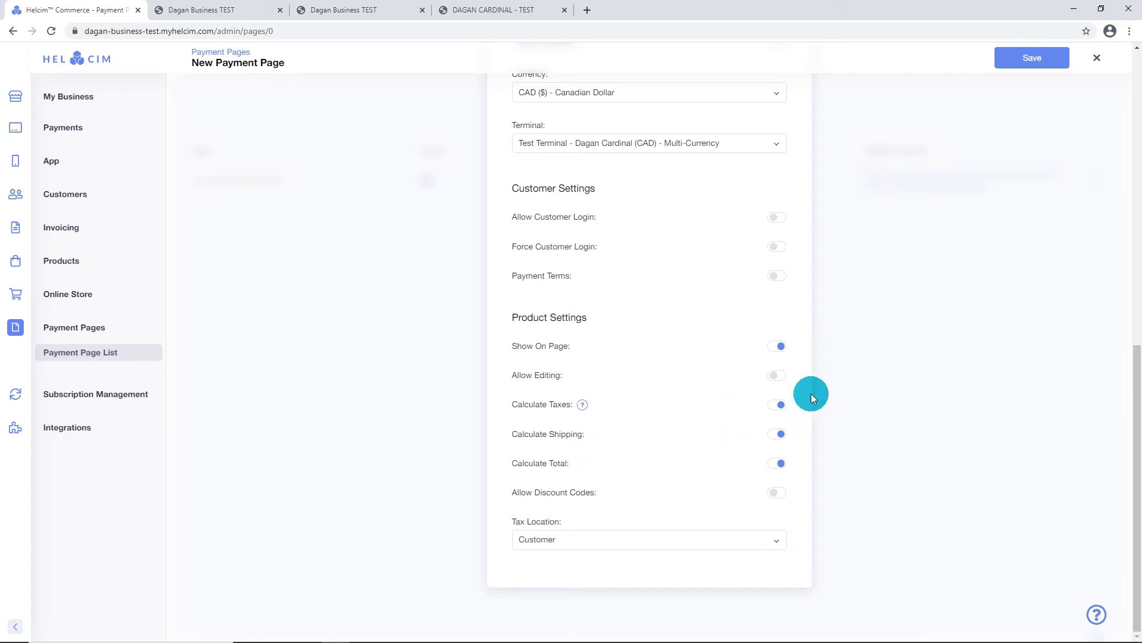
scroll(984, 110, up, 5)
scroll(984, 112, up, 5)
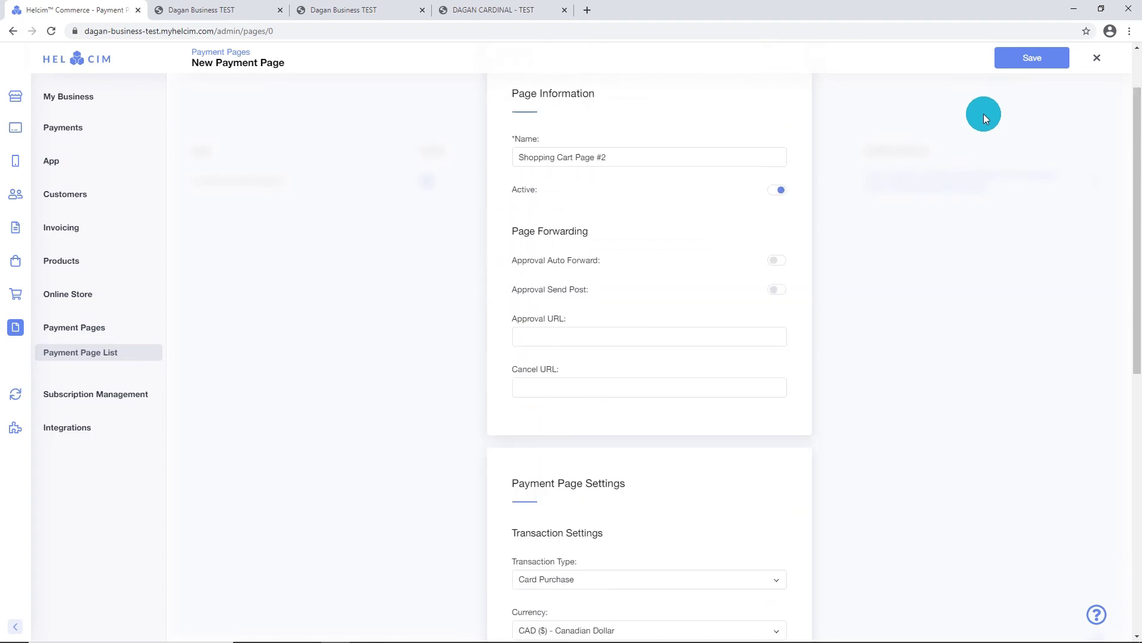
scroll(983, 113, up, 2)
Save the shopping-cart page and start a Product from Catalogue buy button
click(1022, 112)
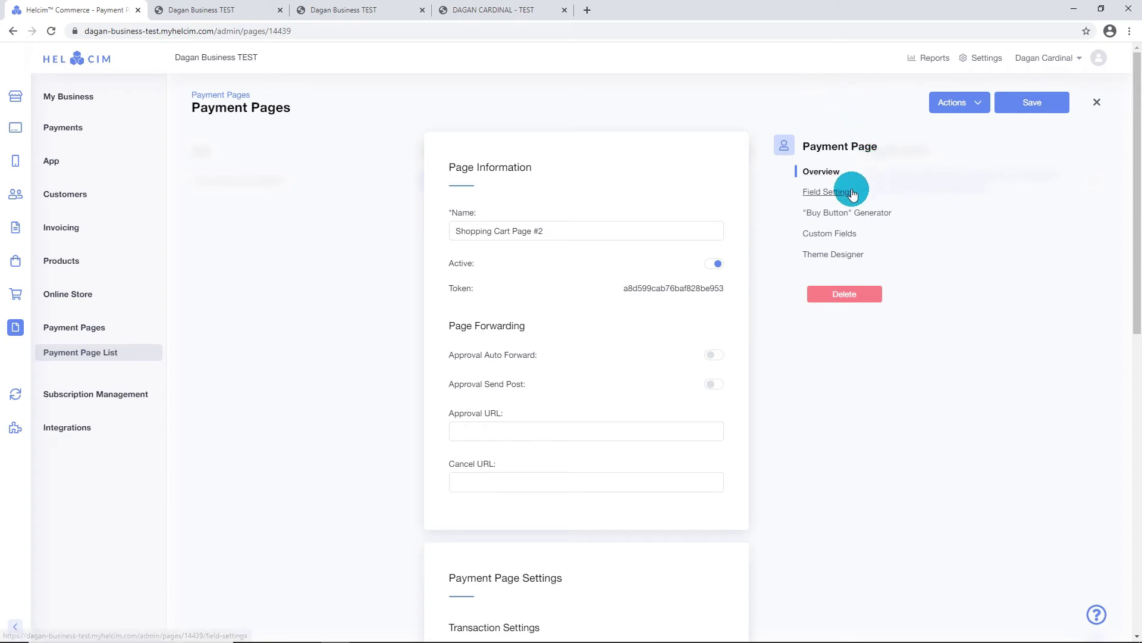
click(869, 211)
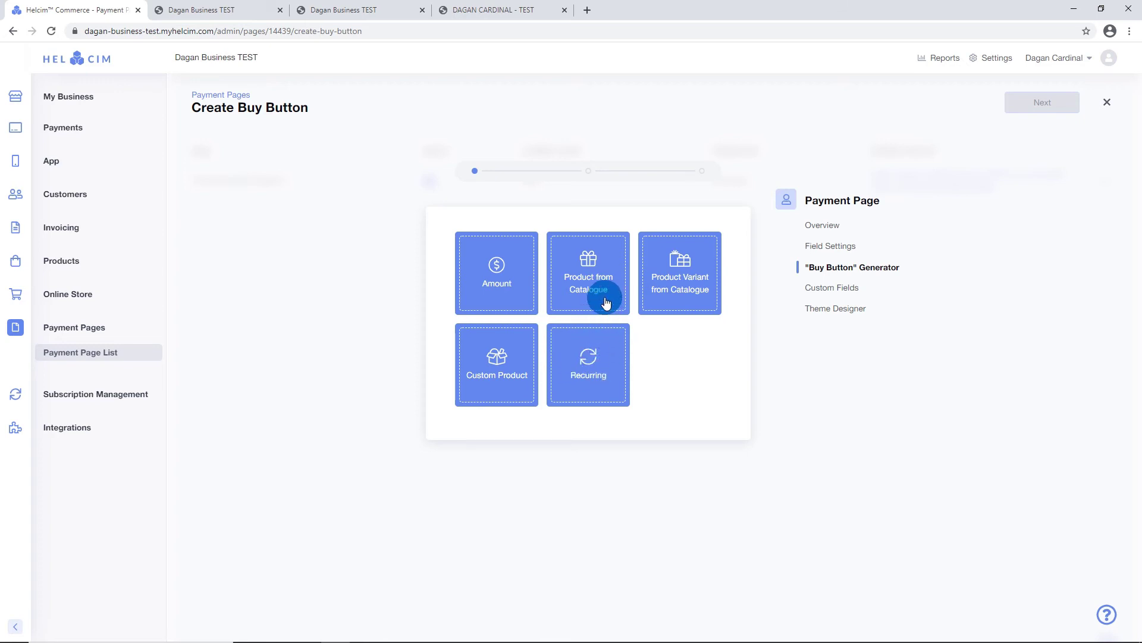
click(602, 277)
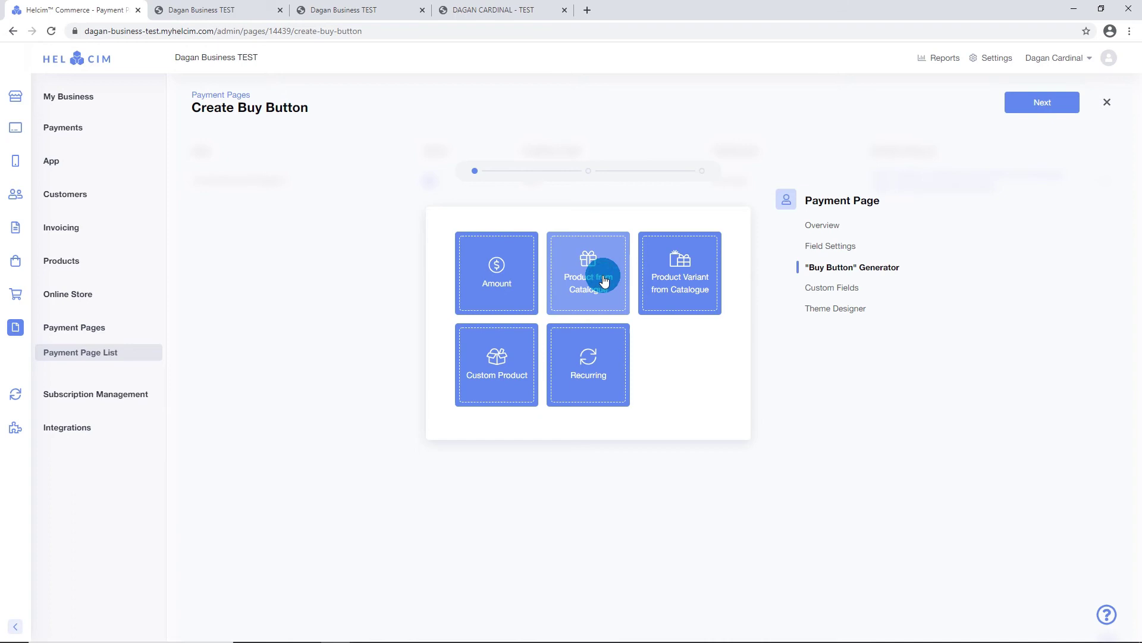
click(1028, 103)
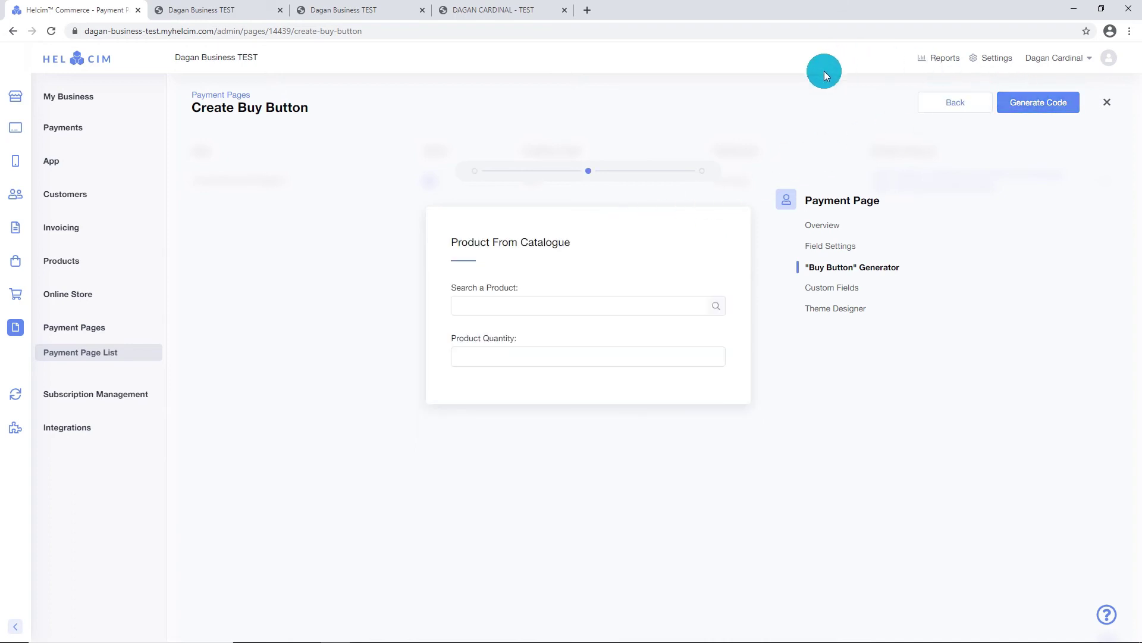
Select Test Product from the catalogue with quantity 1
click(591, 304)
click(534, 329)
click(715, 354)
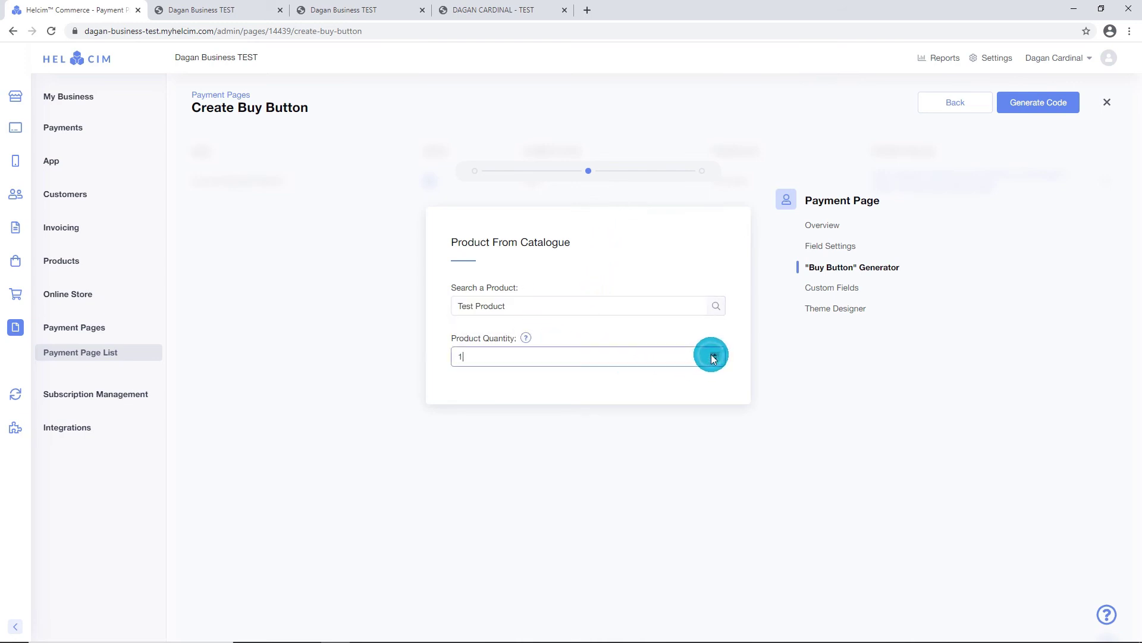
click(686, 256)
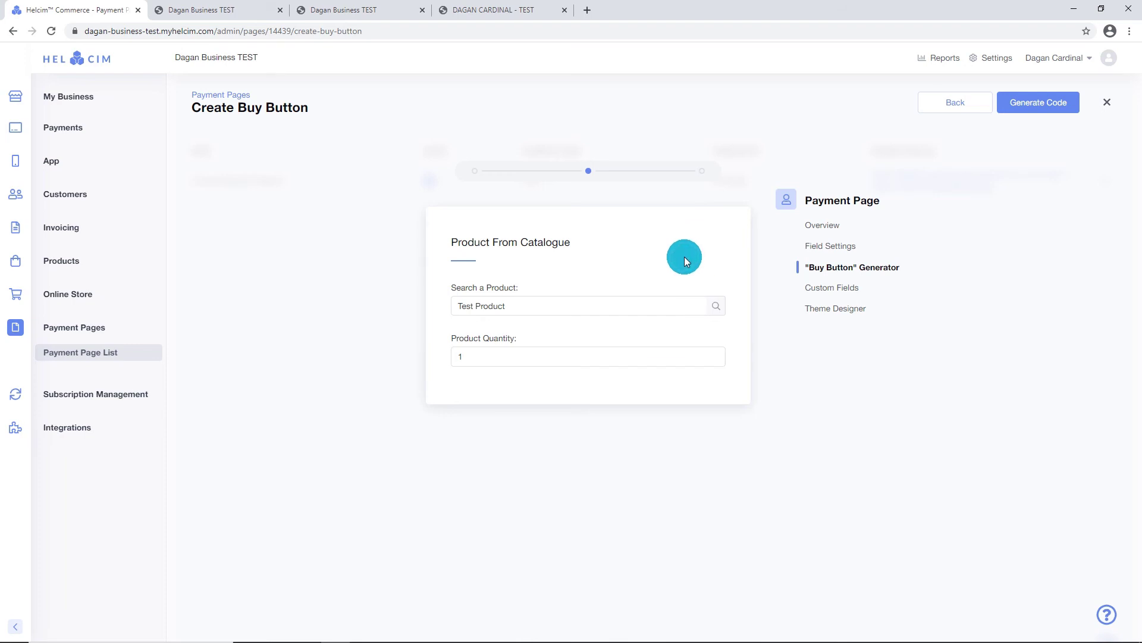
Generate the buy button code and review its Results, QR code, URL and HTML sections
click(1019, 102)
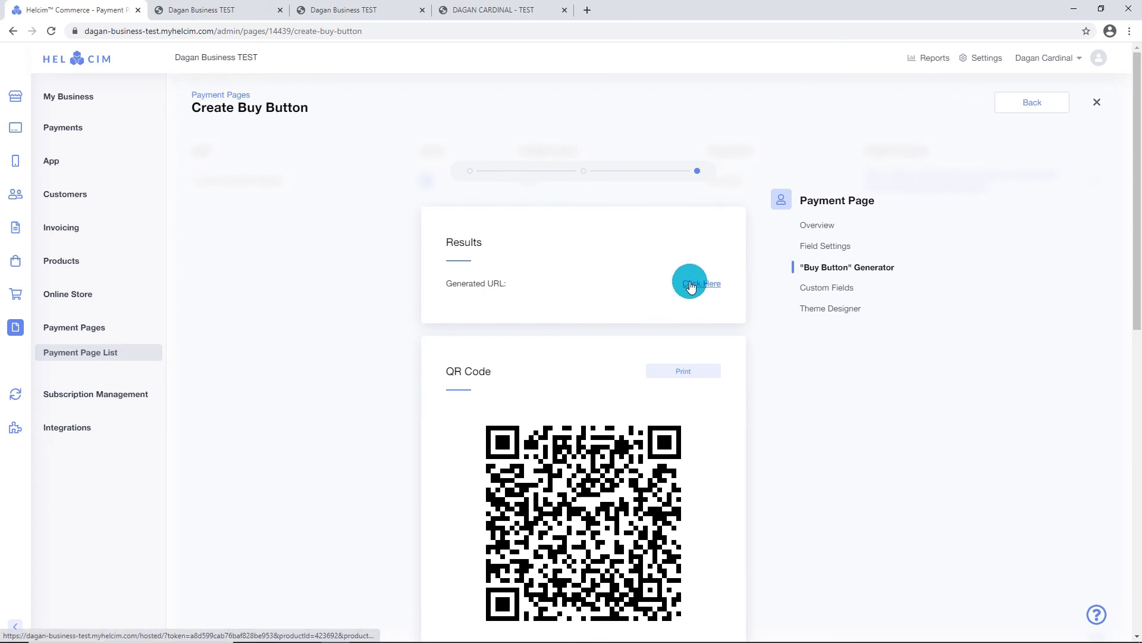
scroll(689, 283, down, 2)
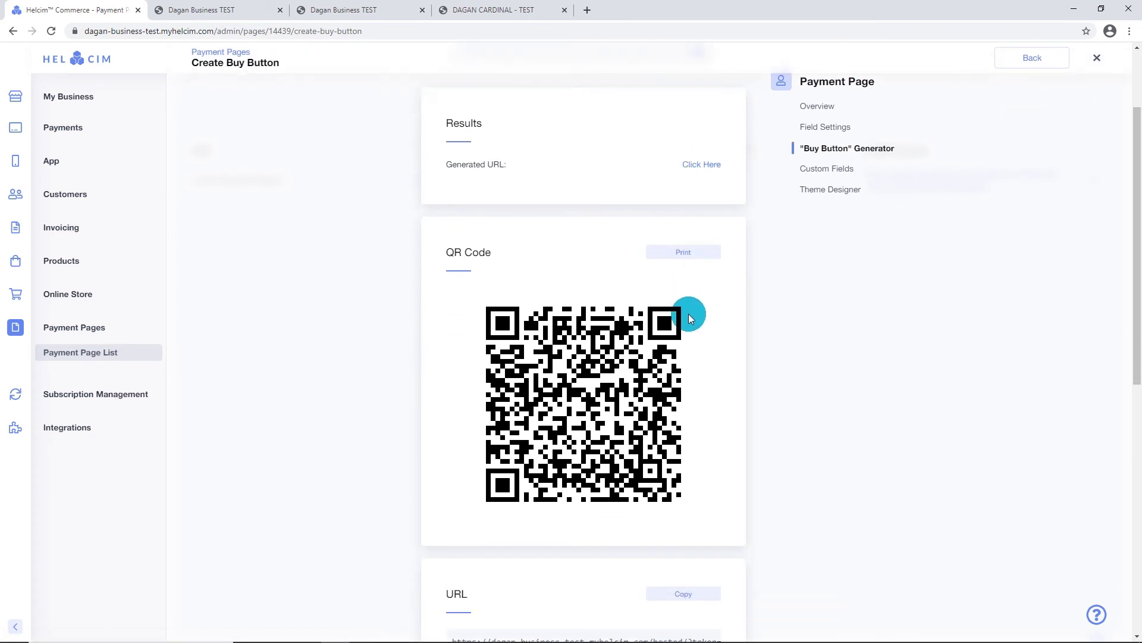
scroll(689, 247, down, 3)
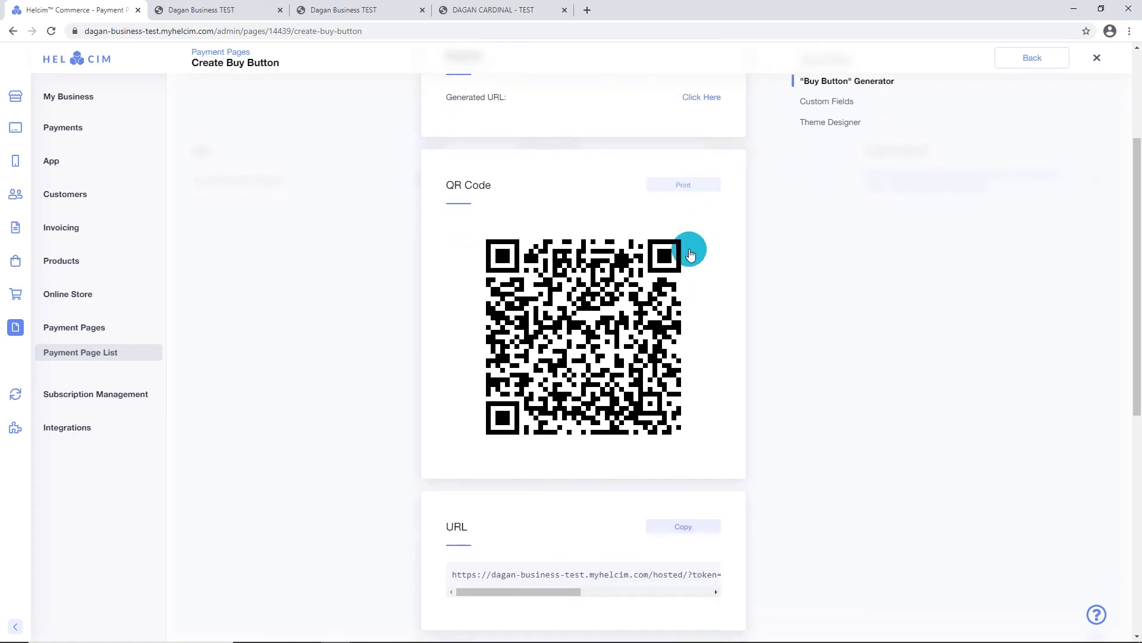
scroll(685, 271, down, 1)
scroll(652, 331, down, 4)
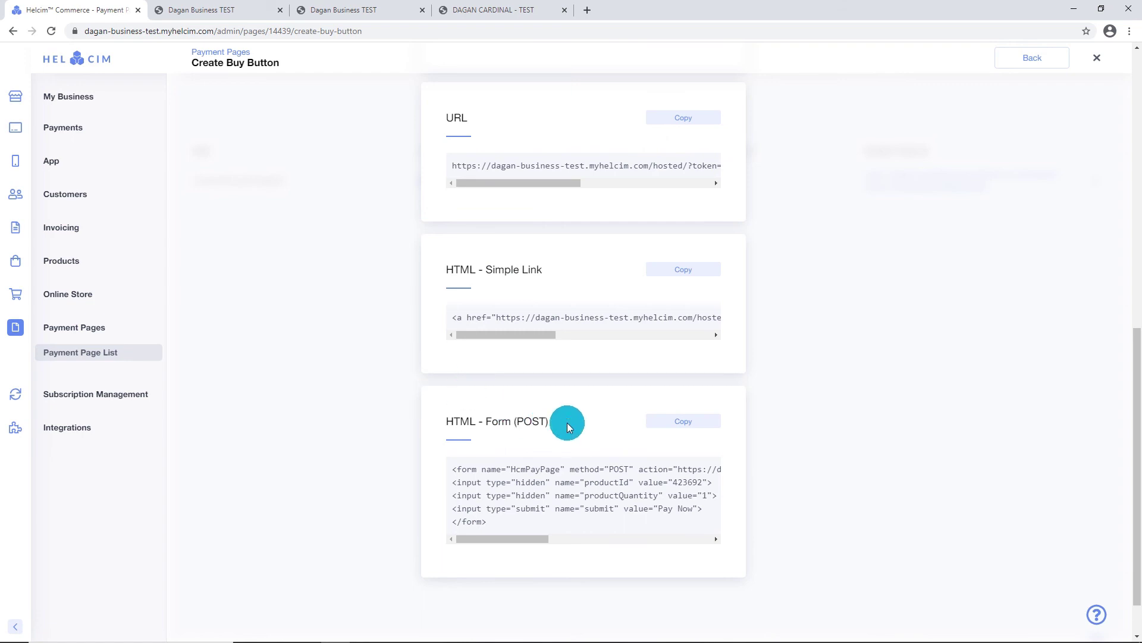
scroll(627, 400, up, 3)
scroll(627, 400, up, 2)
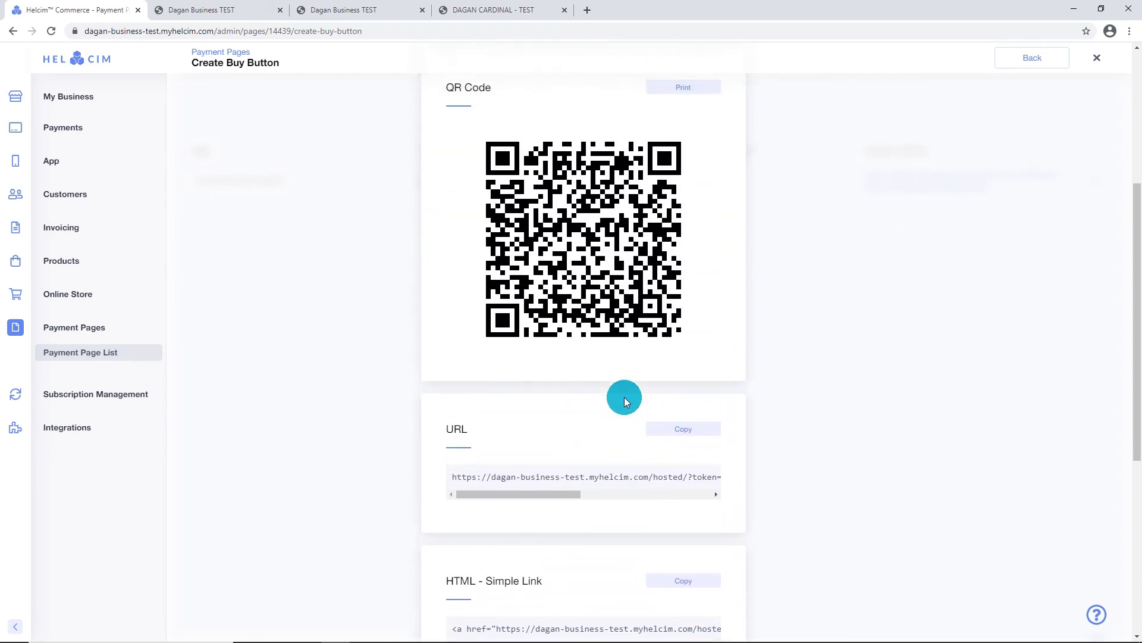
scroll(625, 399, up, 4)
scroll(623, 398, up, 1)
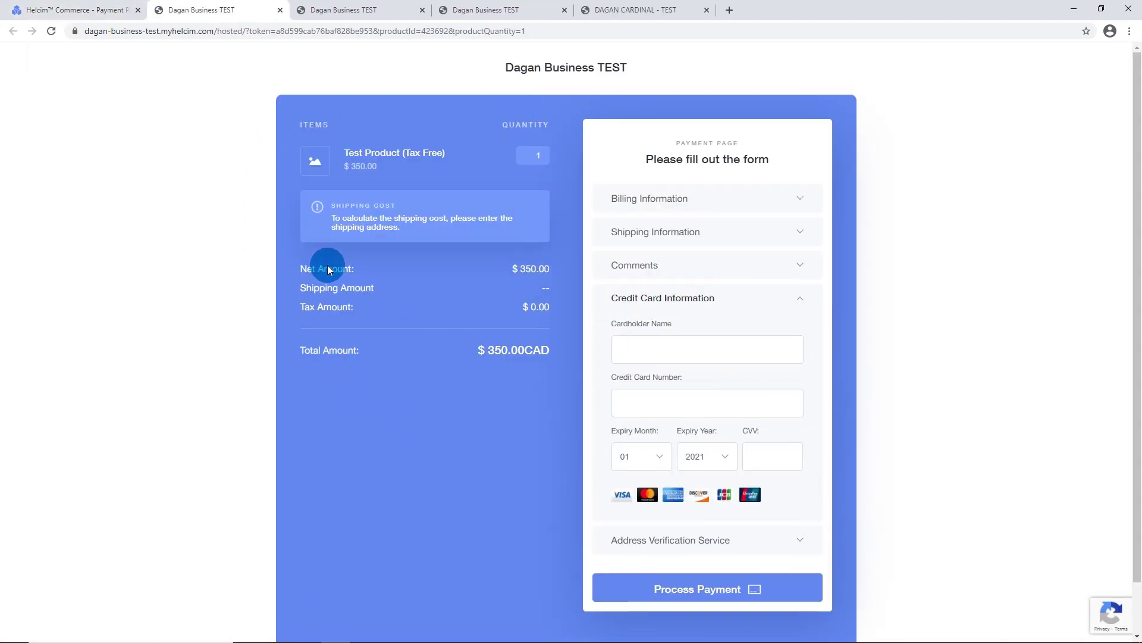
Expand and collapse Billing Information on the Test Product checkout page
click(714, 204)
click(715, 206)
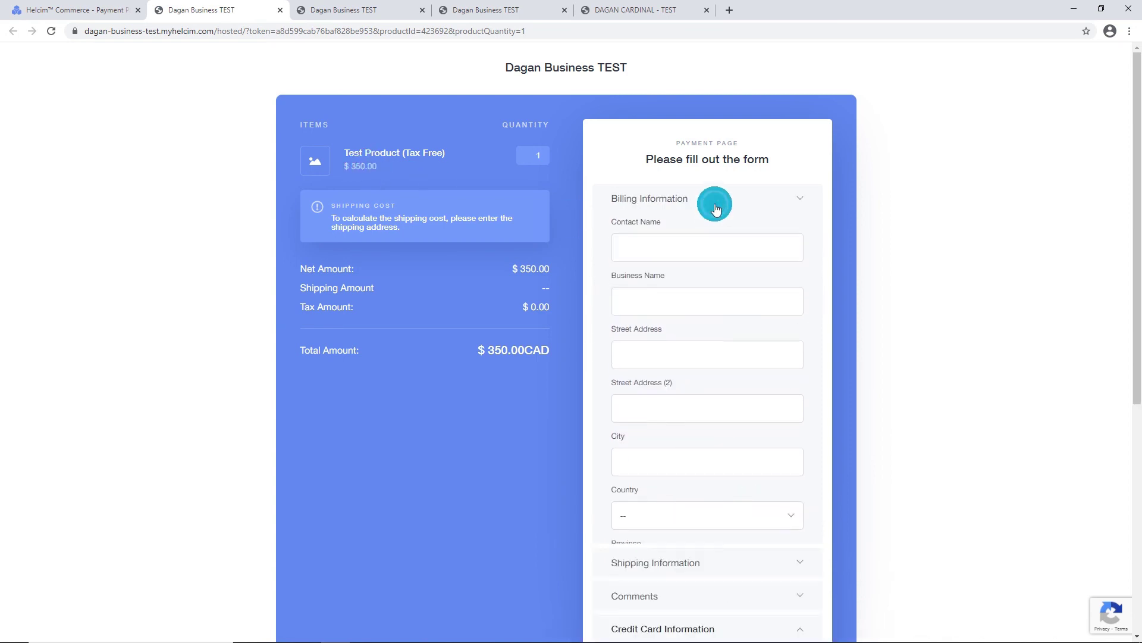